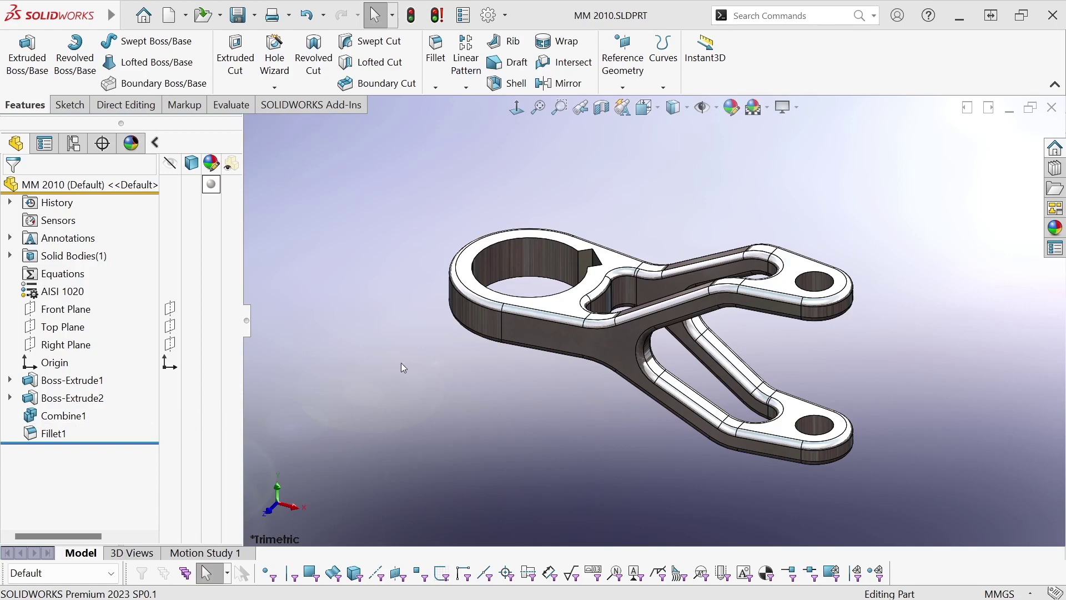
Orbit the finished bracket, then switch to the MM 2010 SKETCHES.SLDPRT part.
middle_drag(678, 241, 575, 209)
key(Escape)
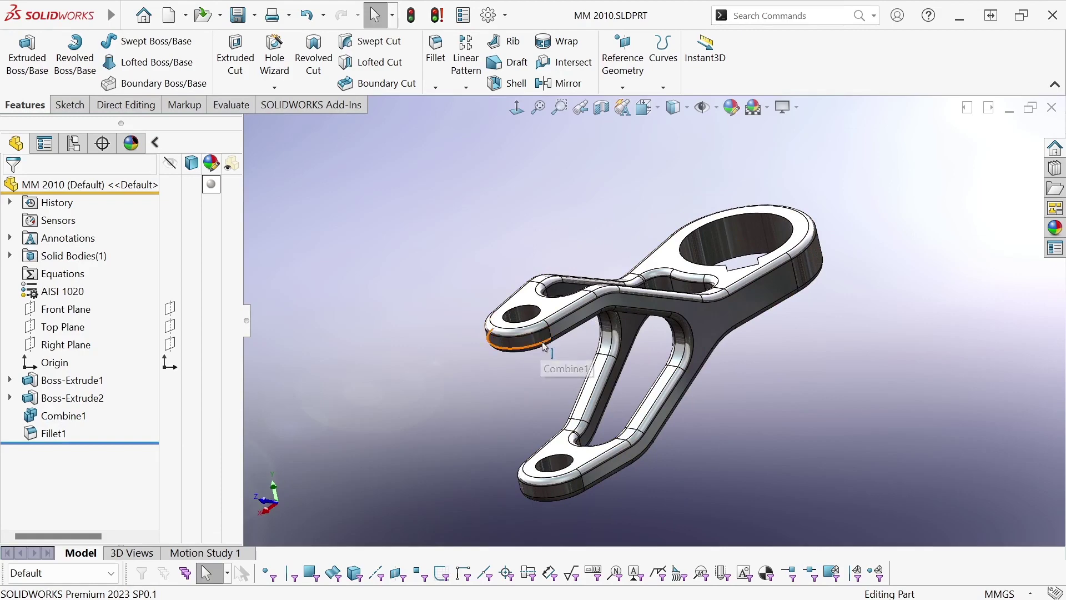
key(ctrl+Tab)
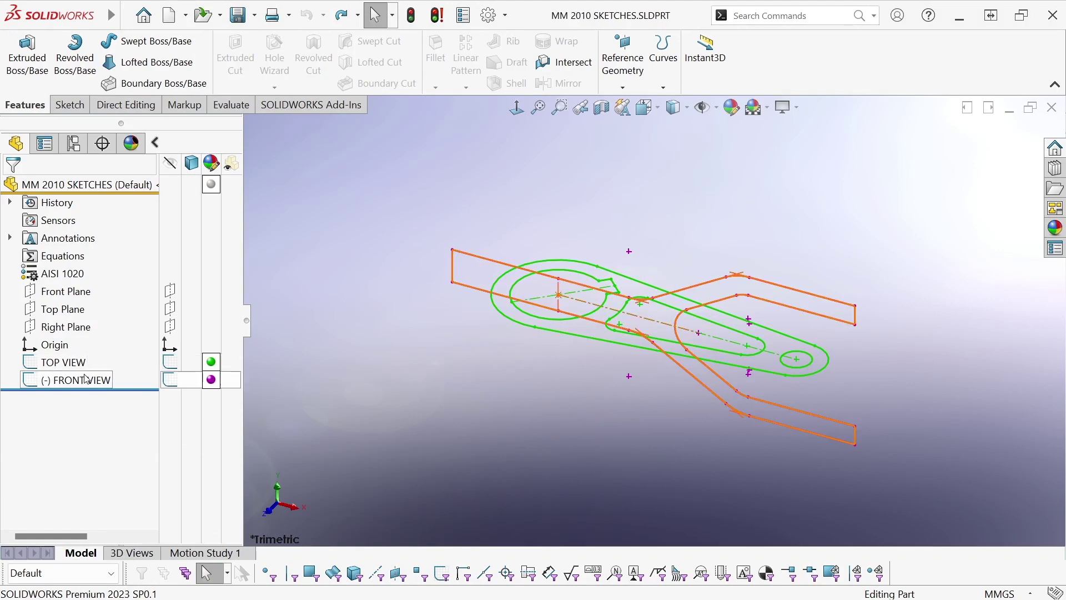
mouse_move(84, 382)
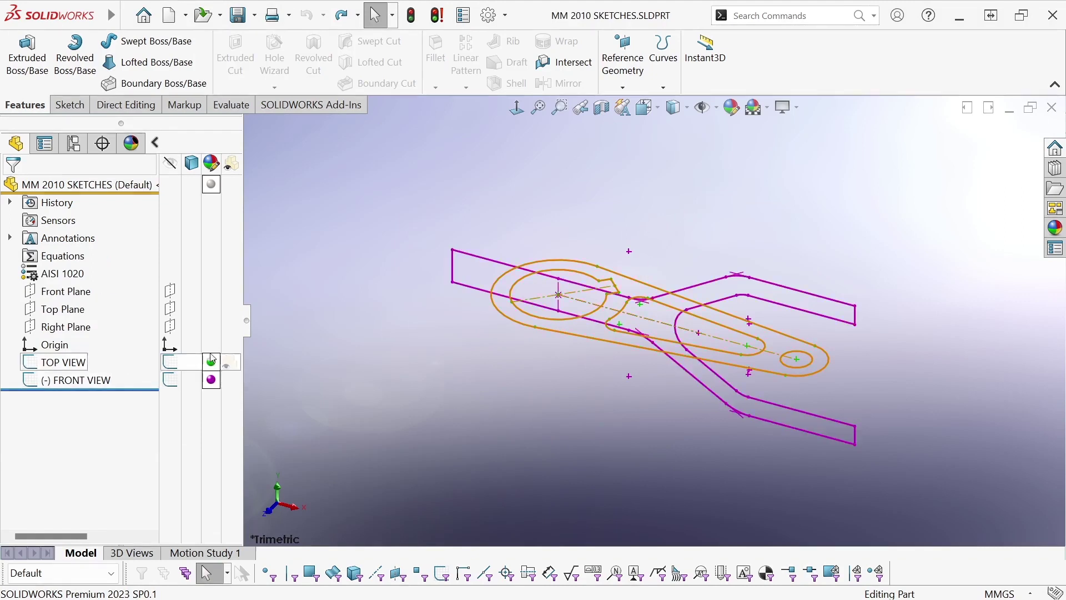
Review the TOP VIEW and FRONT VIEW sketch profiles, then return to trimetric.
right_drag(499, 386, 502, 358)
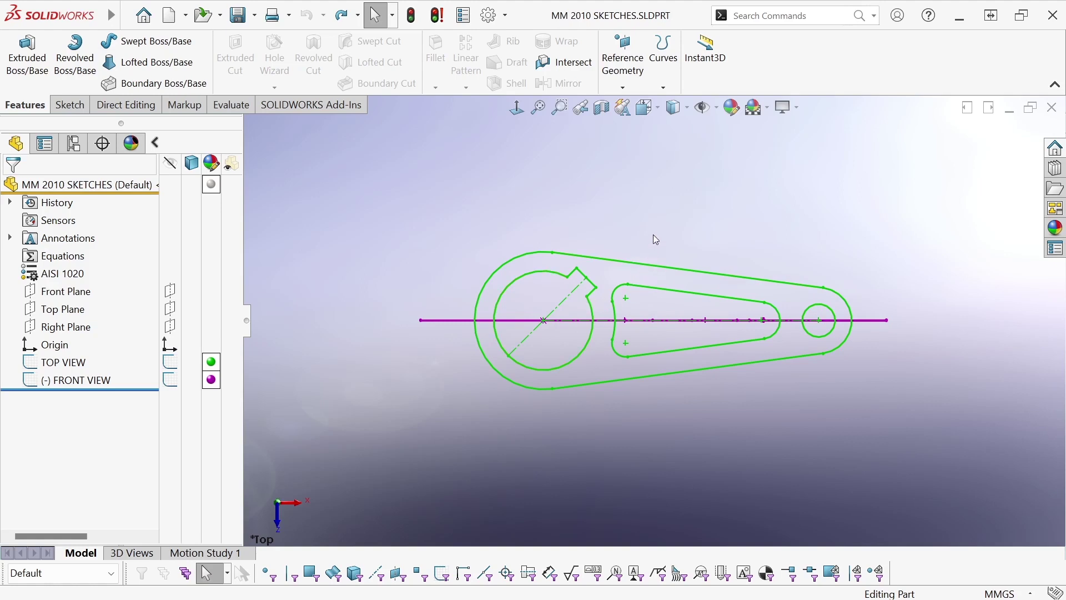
key(space)
click(618, 187)
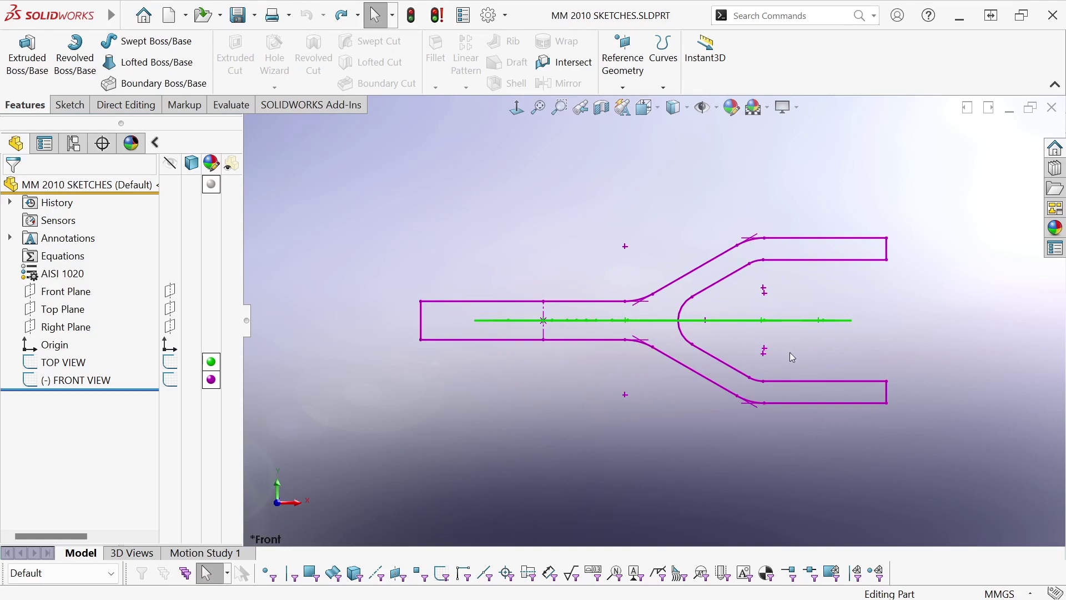
right_drag(591, 219, 624, 173)
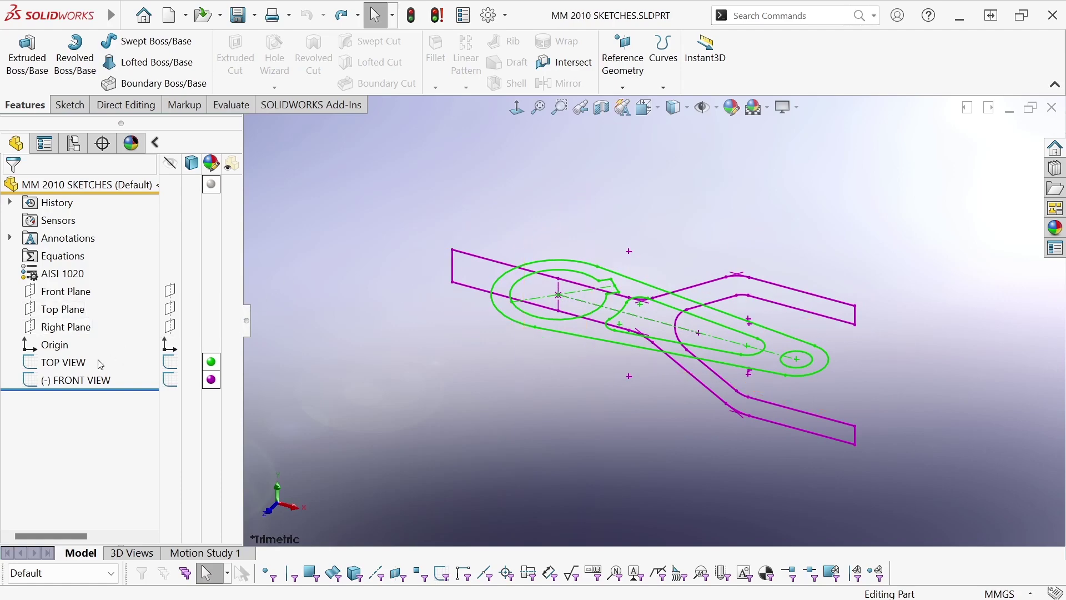
Extrude the TOP VIEW sketch 80 mm Mid Plane into the bored link body Boss-Extrude3.
click(63, 362)
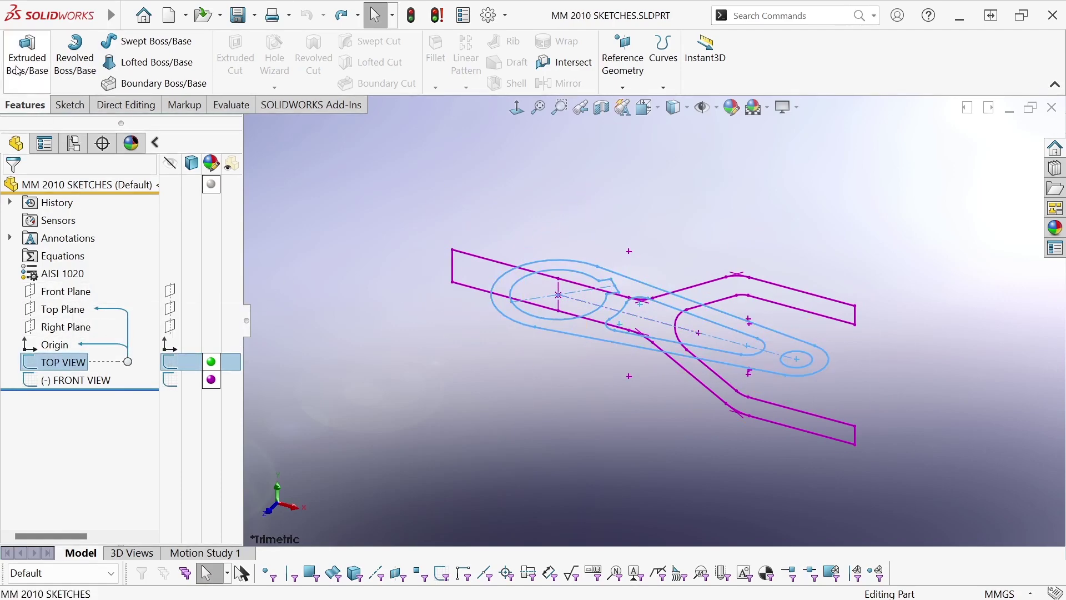
click(27, 53)
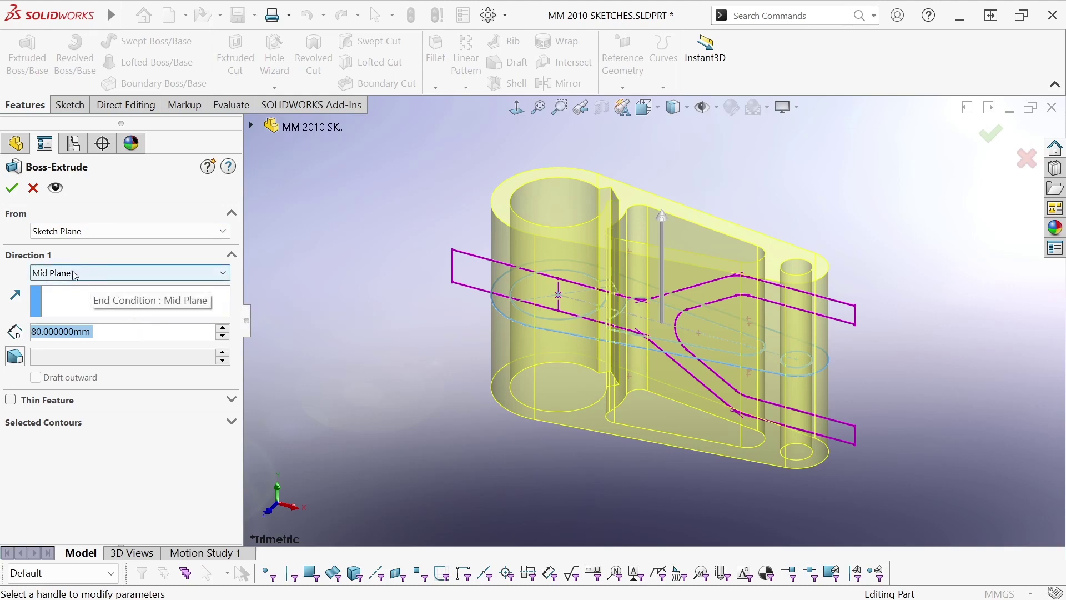
click(10, 189)
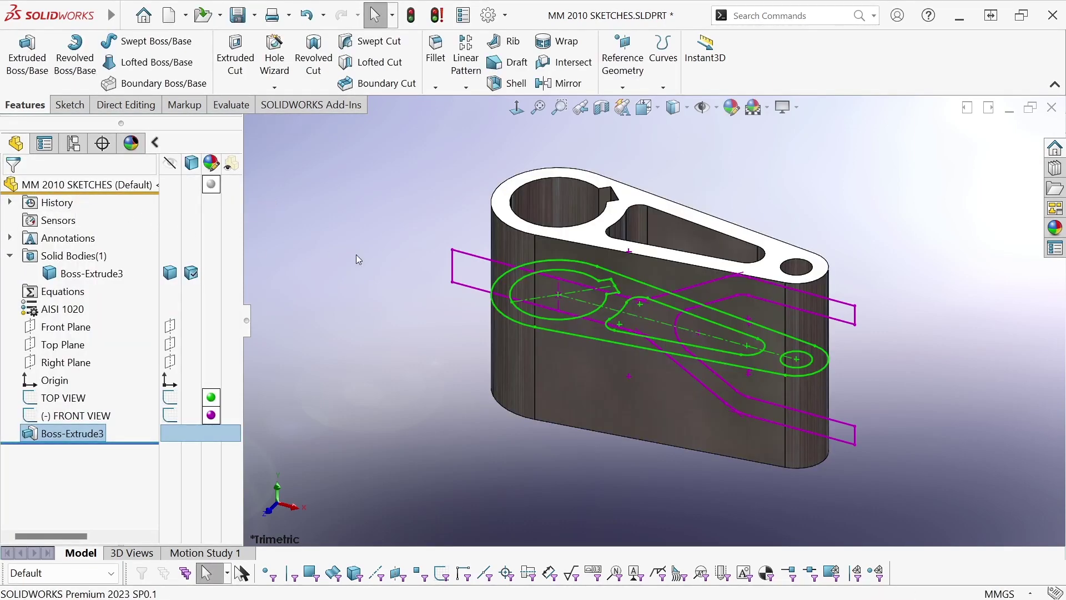
Extrude the FRONT VIEW sketch 80 mm Mid Plane with Merge result unchecked, as Boss-Extrude4.
click(45, 416)
click(44, 418)
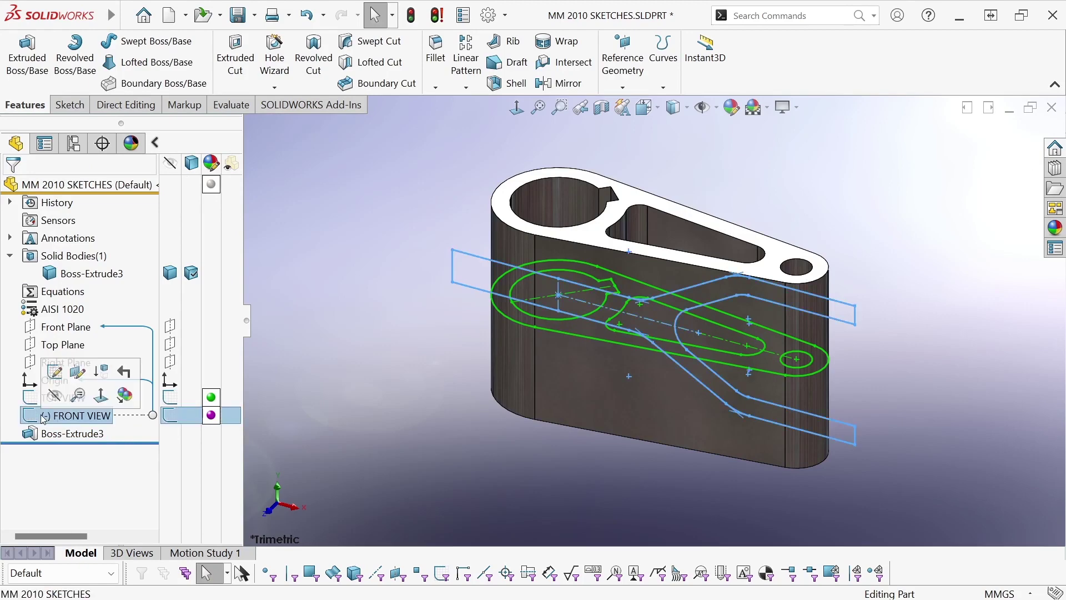
click(27, 60)
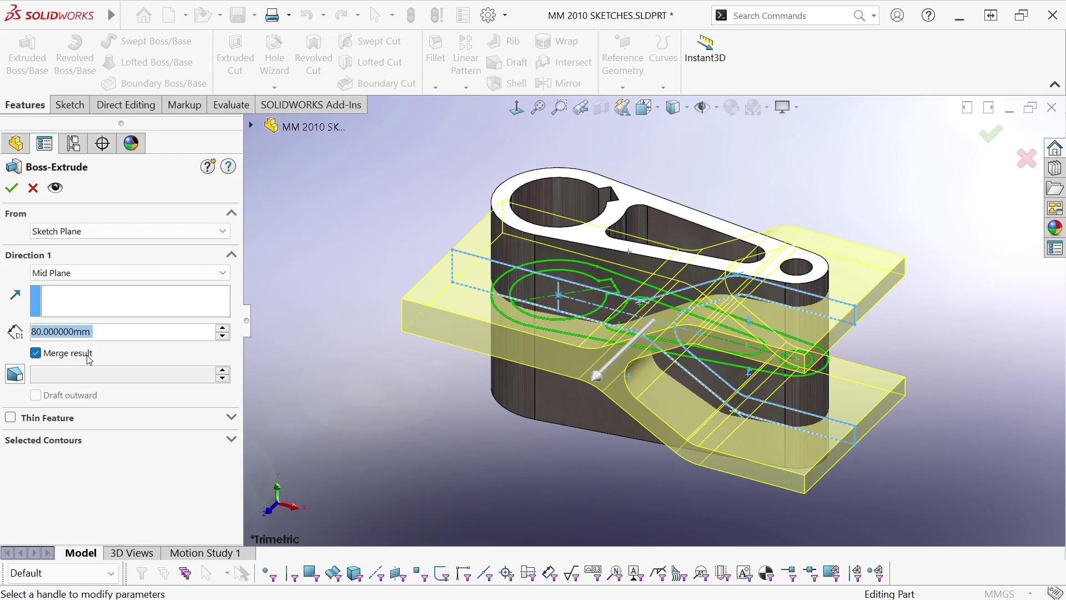
click(36, 354)
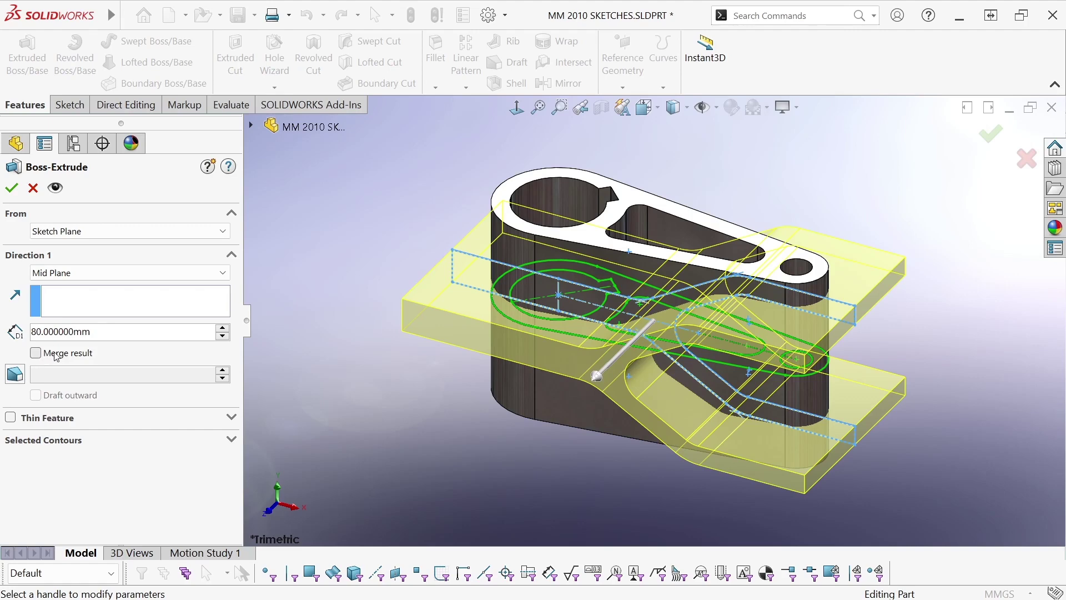
click(11, 188)
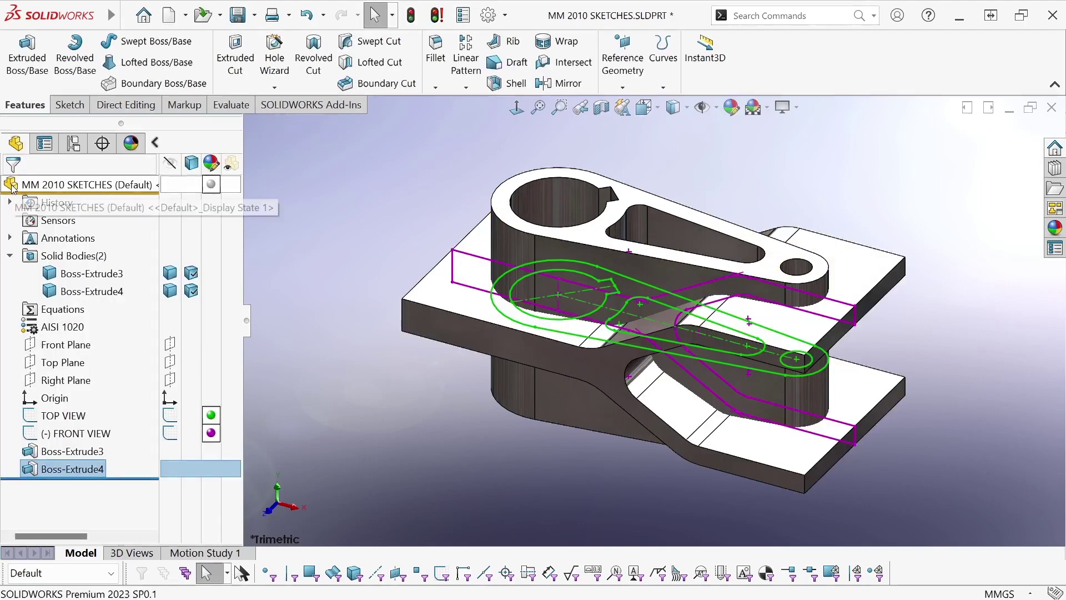
Hide both sketches and check the Boss-Extrude3 and Boss-Extrude4 bodies, then show Direct Editing.
click(173, 422)
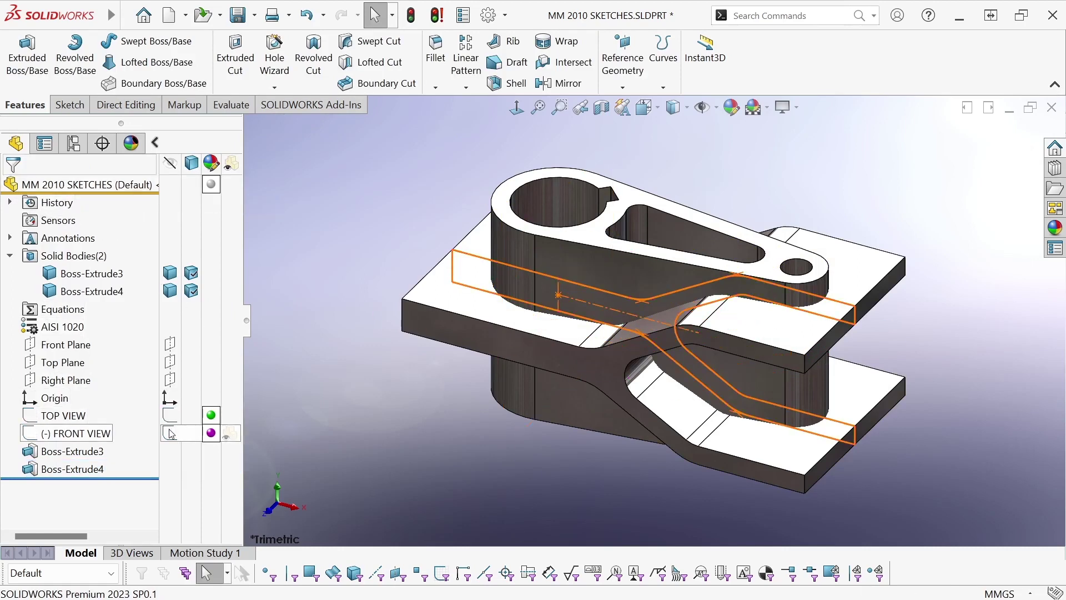
click(171, 434)
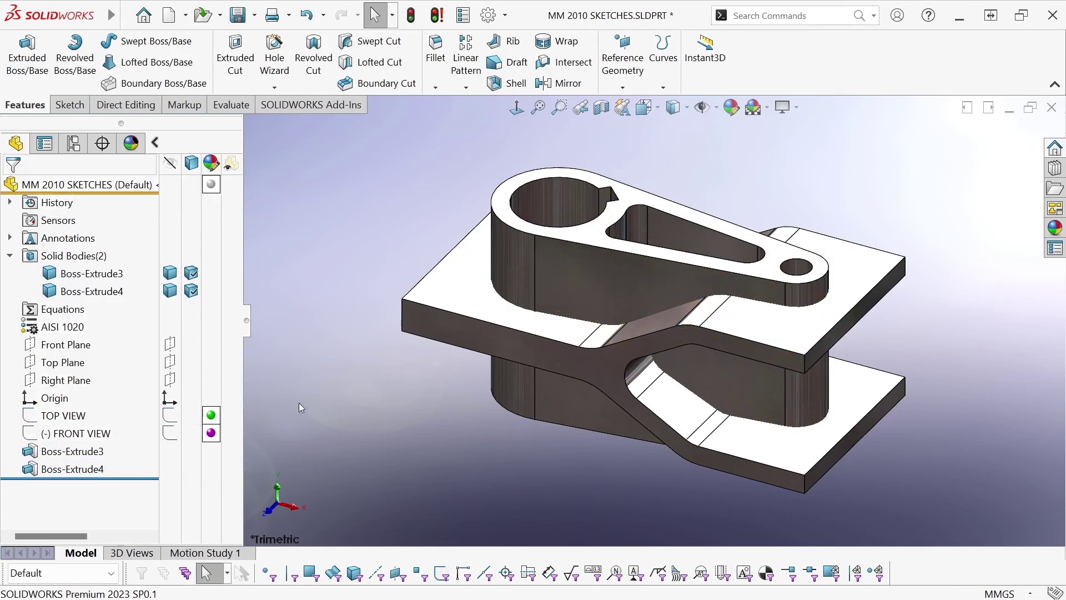
click(54, 279)
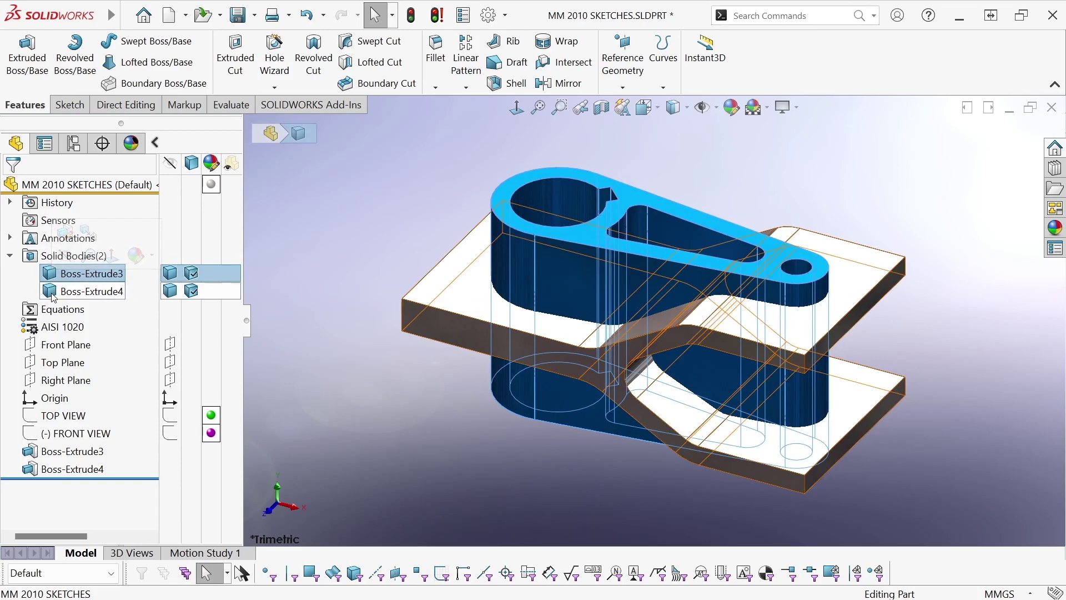
click(53, 294)
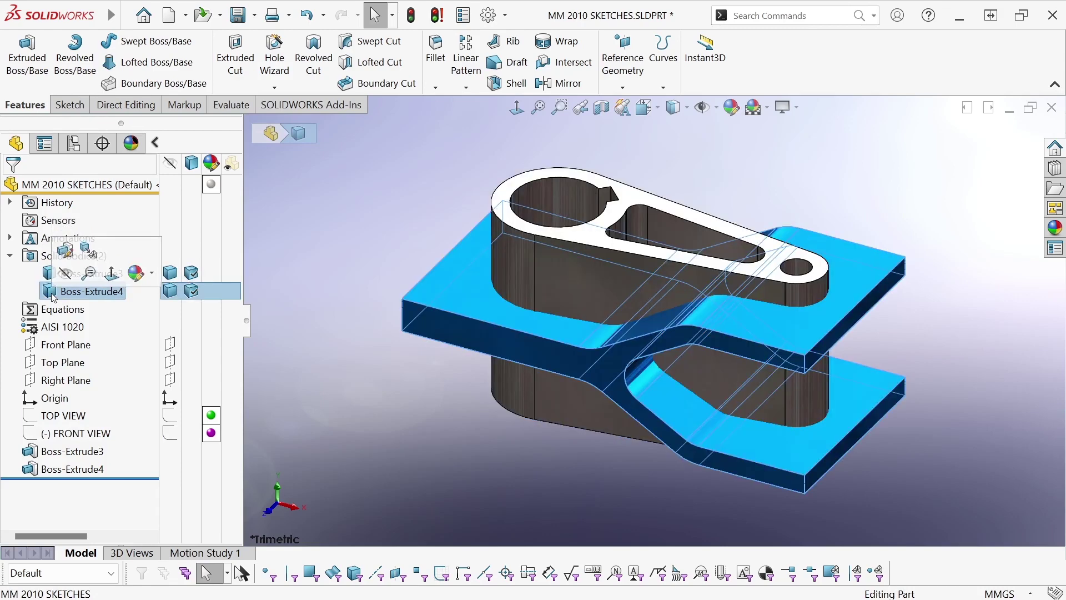
click(324, 263)
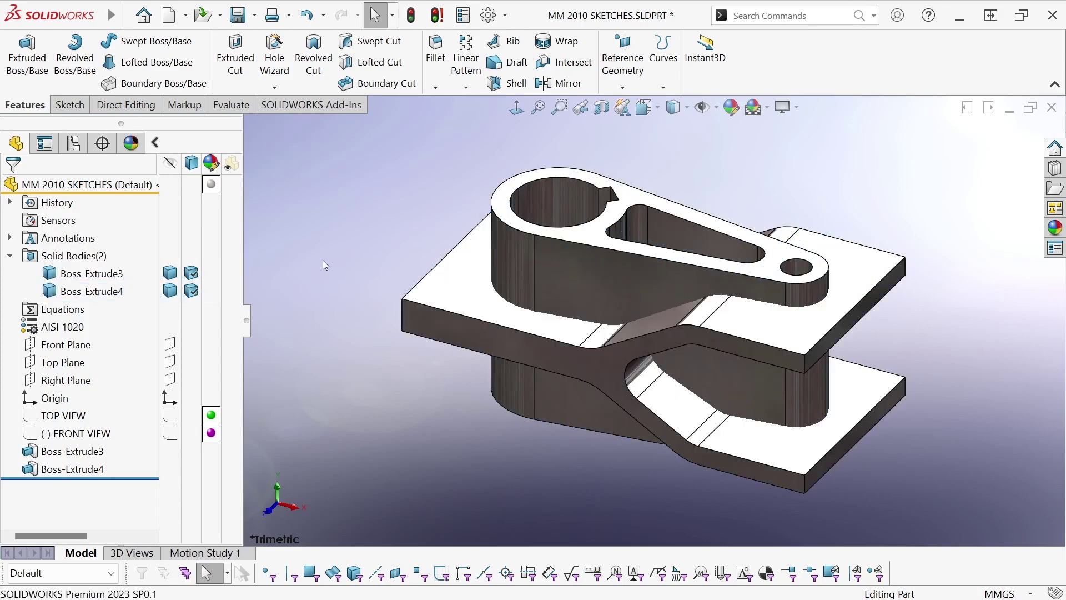
click(126, 105)
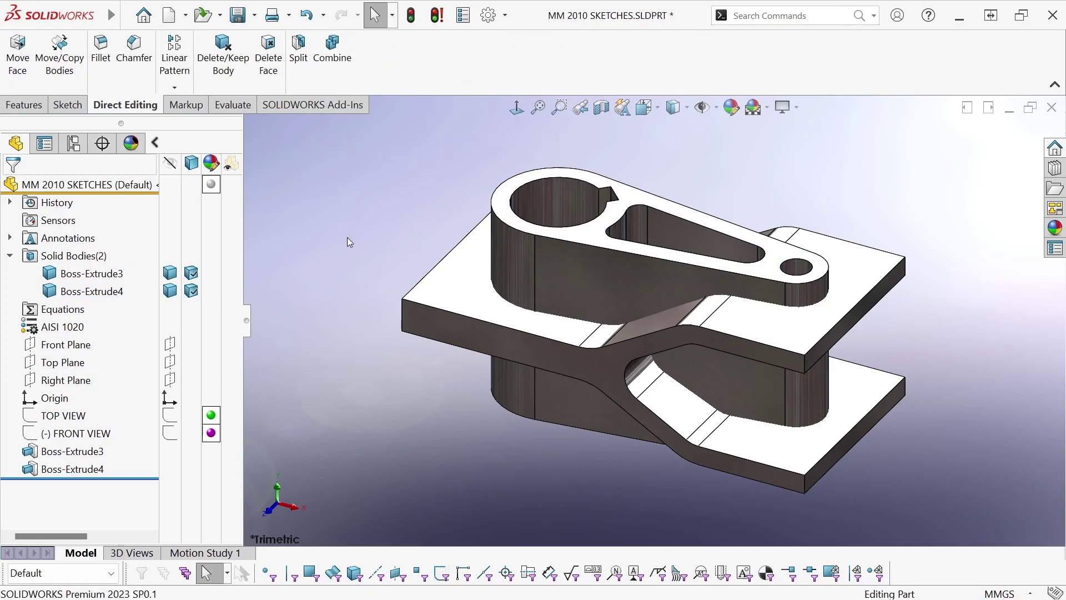
Set up a Combine subtracting Boss-Extrude4 from main body Boss-Extrude3 and preview the result.
key(s)
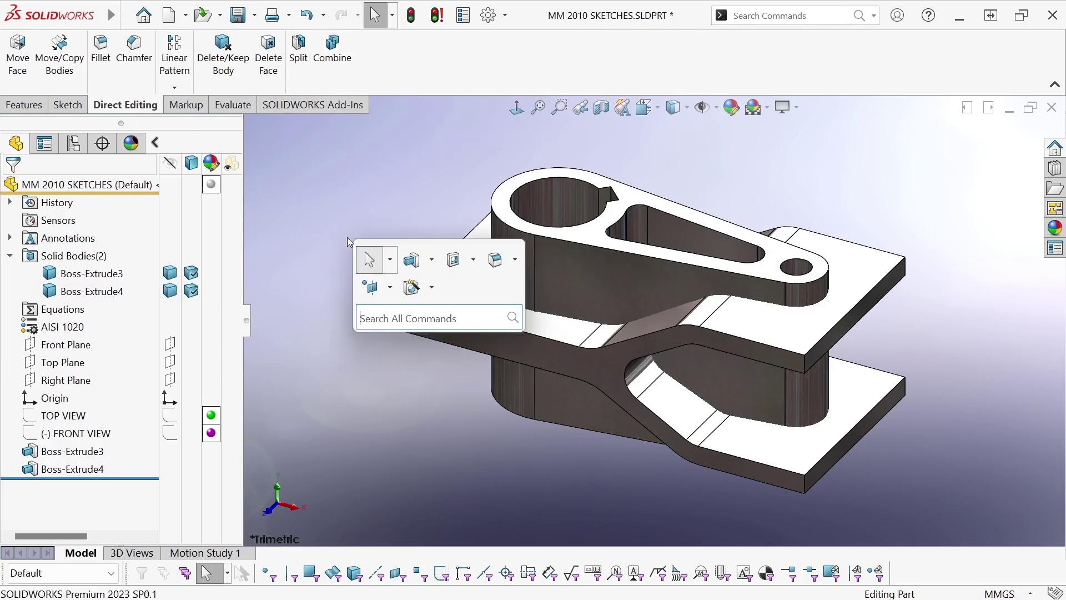
text(COMBINE)
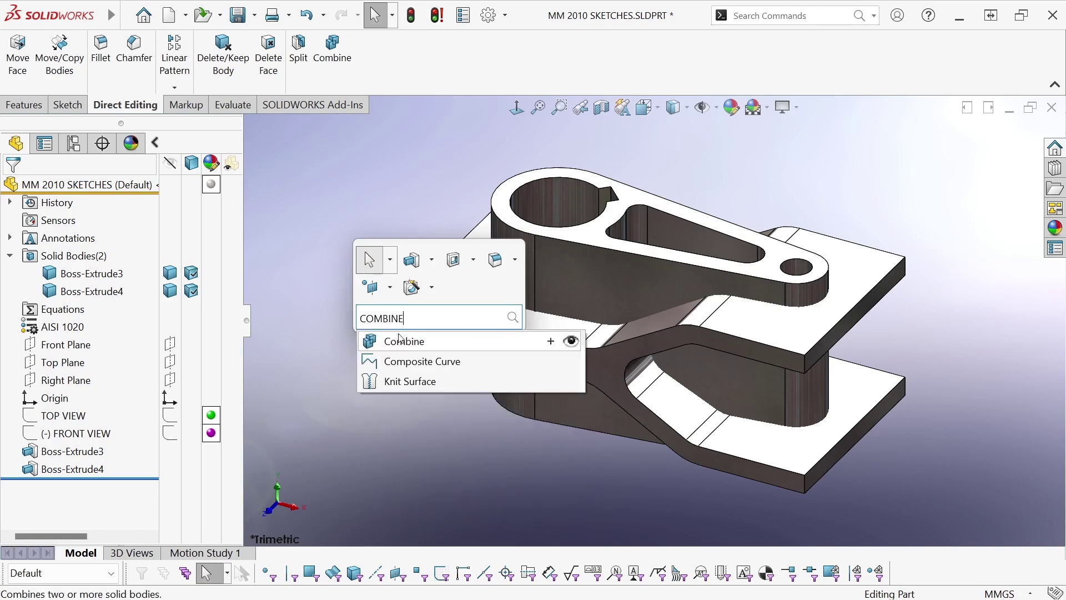
click(416, 341)
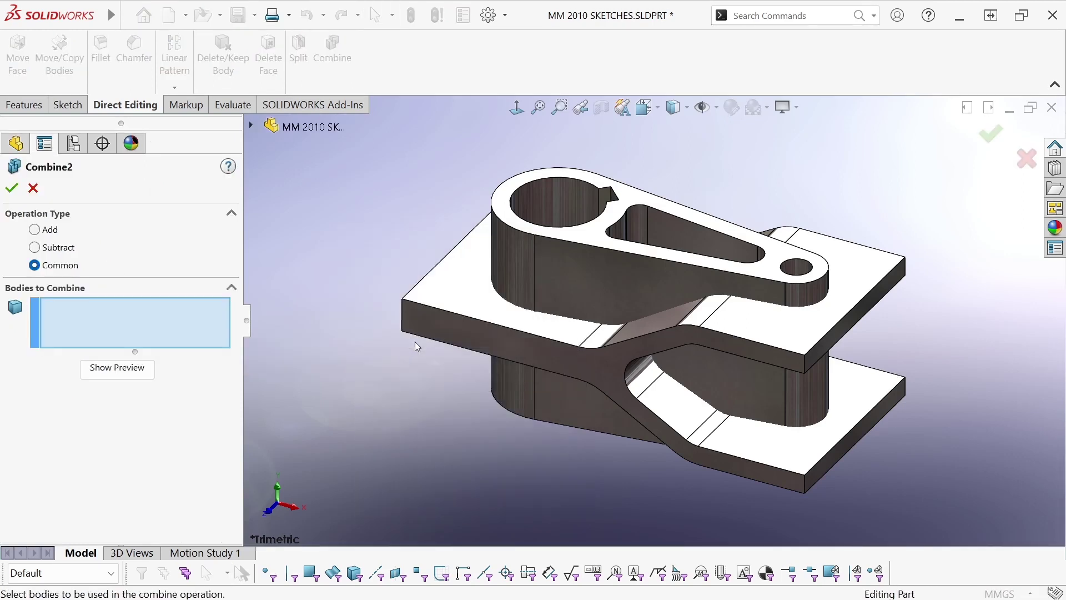
click(53, 231)
click(49, 252)
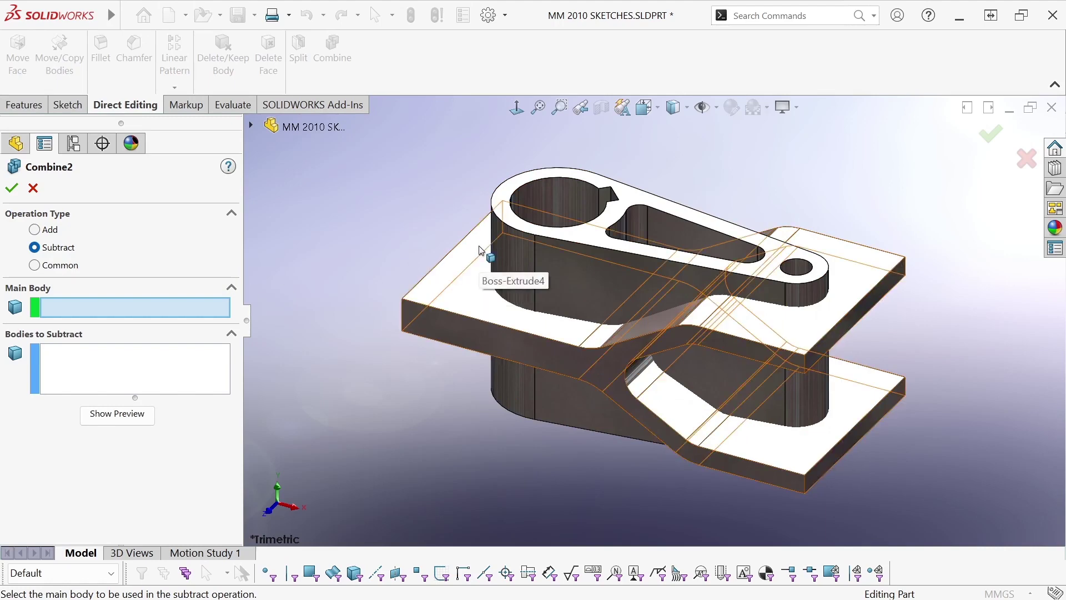
click(567, 259)
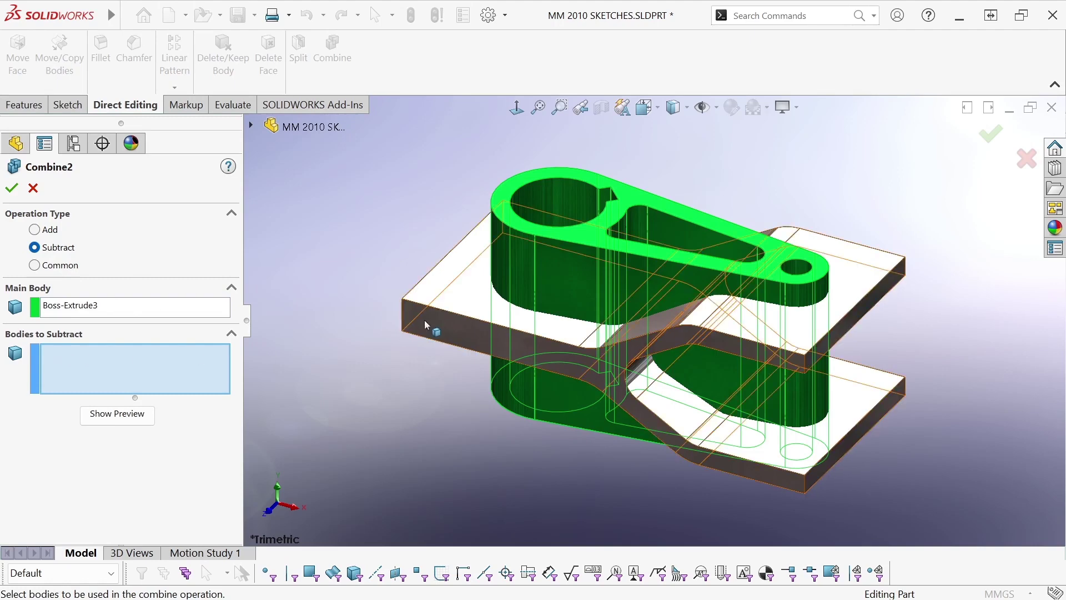
click(454, 300)
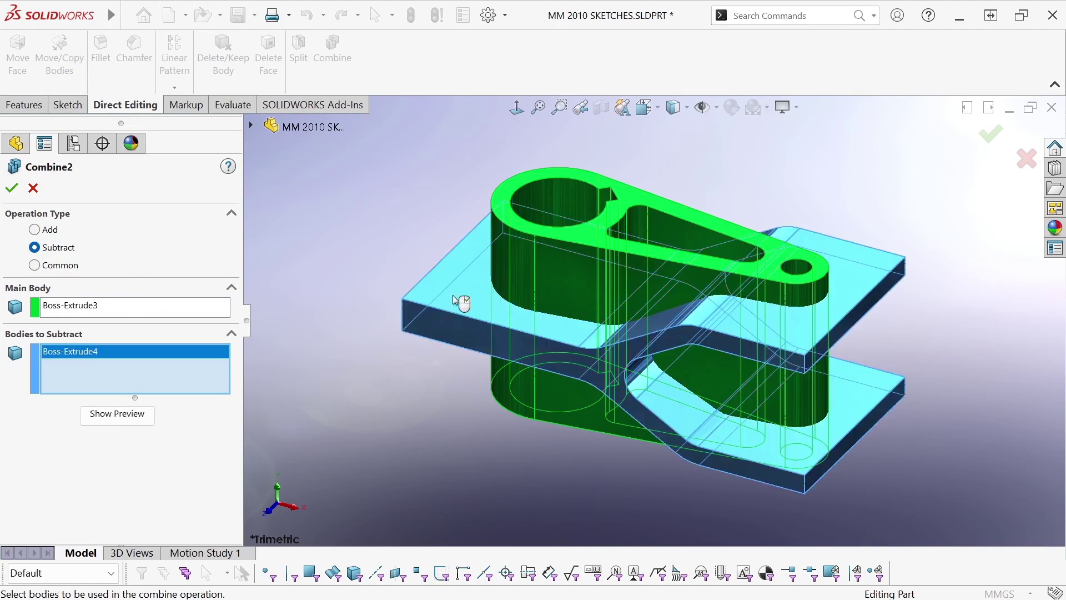
click(143, 416)
middle_drag(335, 399, 339, 365)
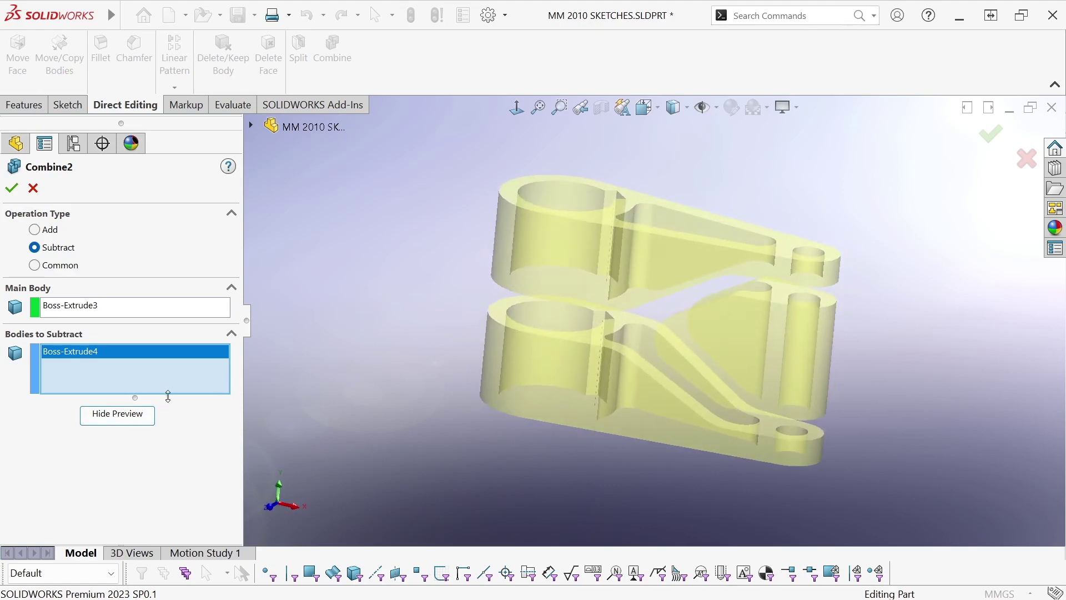
Change the Combine to Common on Boss-Extrude3 and Boss-Extrude4, preview, and accept it.
click(45, 274)
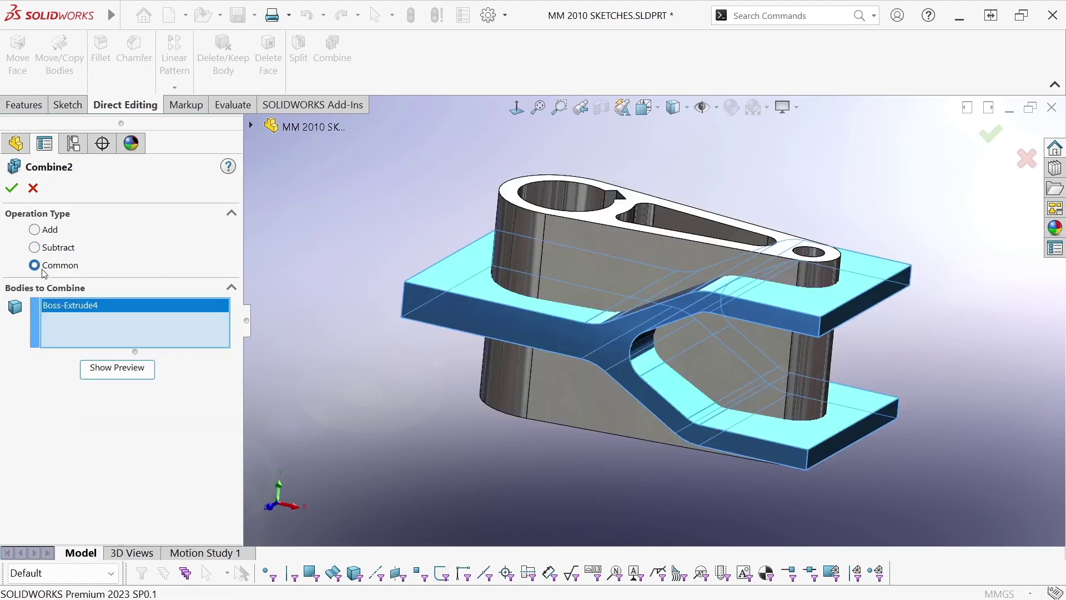
right_click(71, 304)
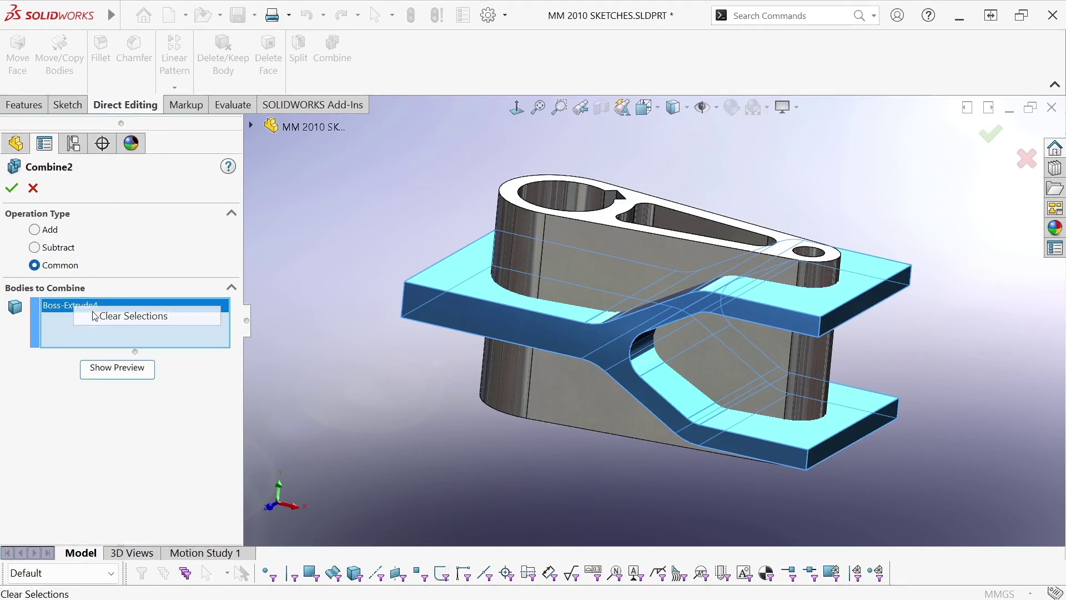
click(94, 315)
click(541, 255)
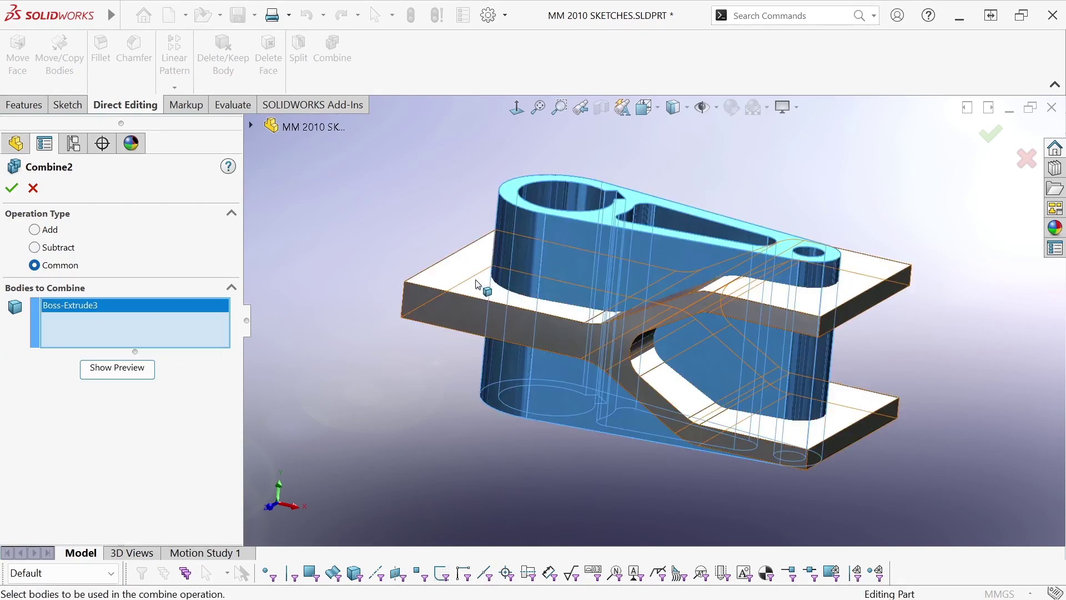
click(434, 271)
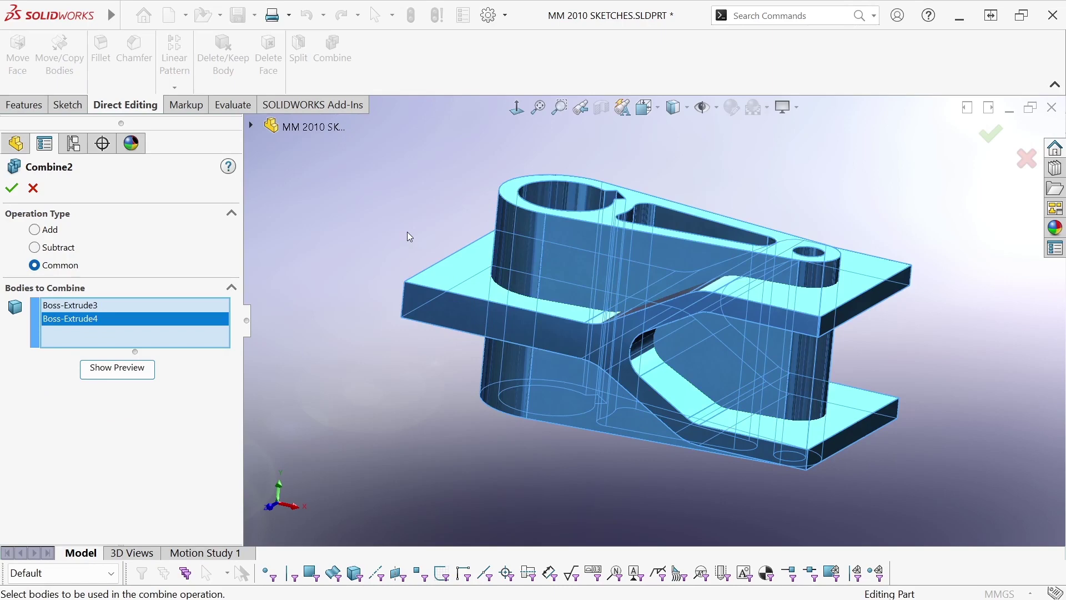
click(135, 371)
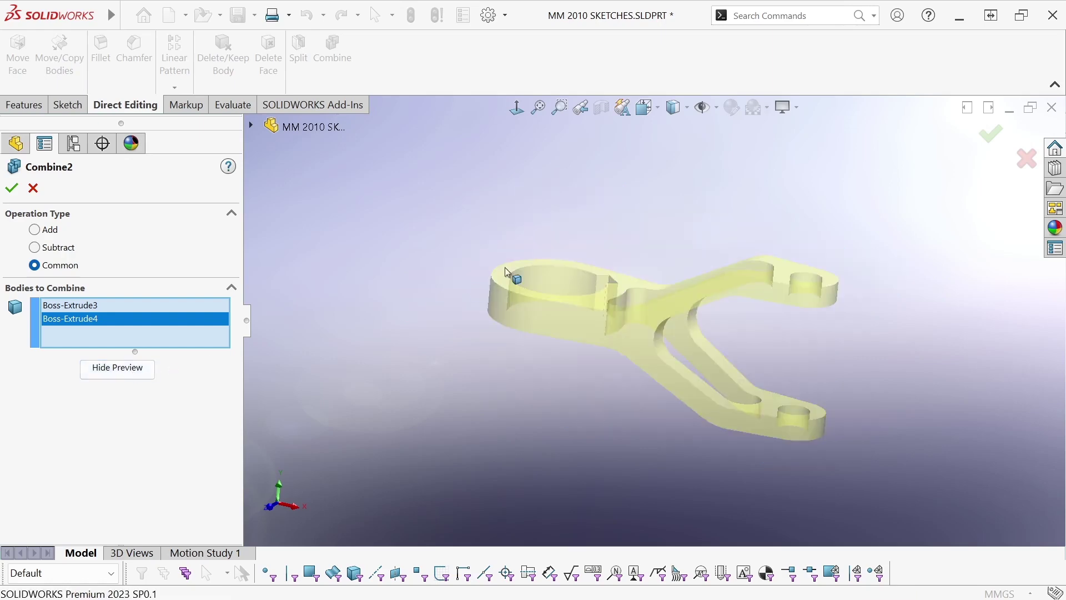
middle_drag(587, 215, 568, 281)
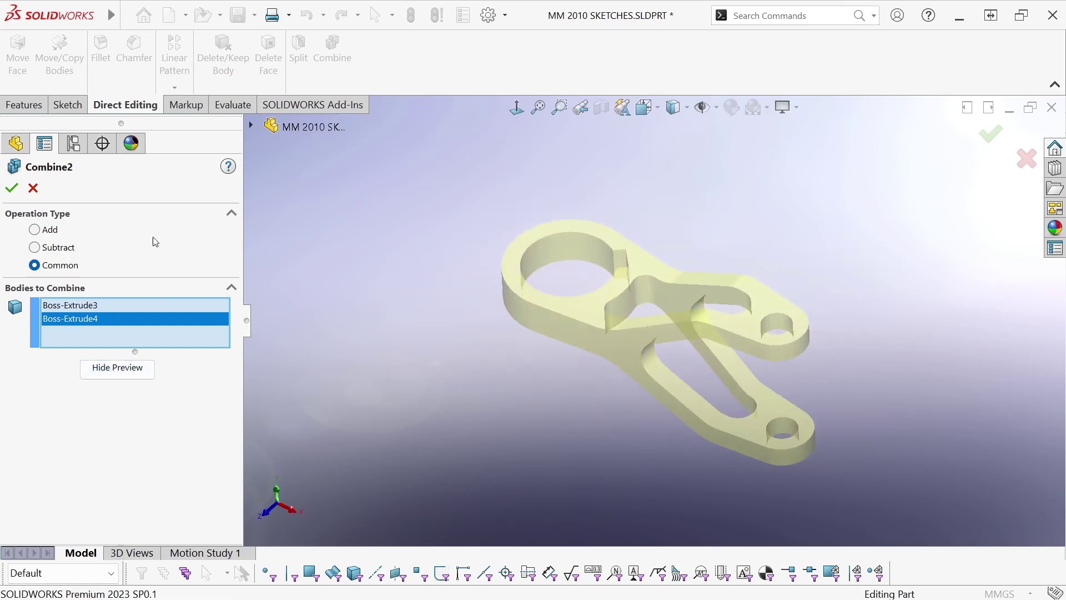
click(13, 189)
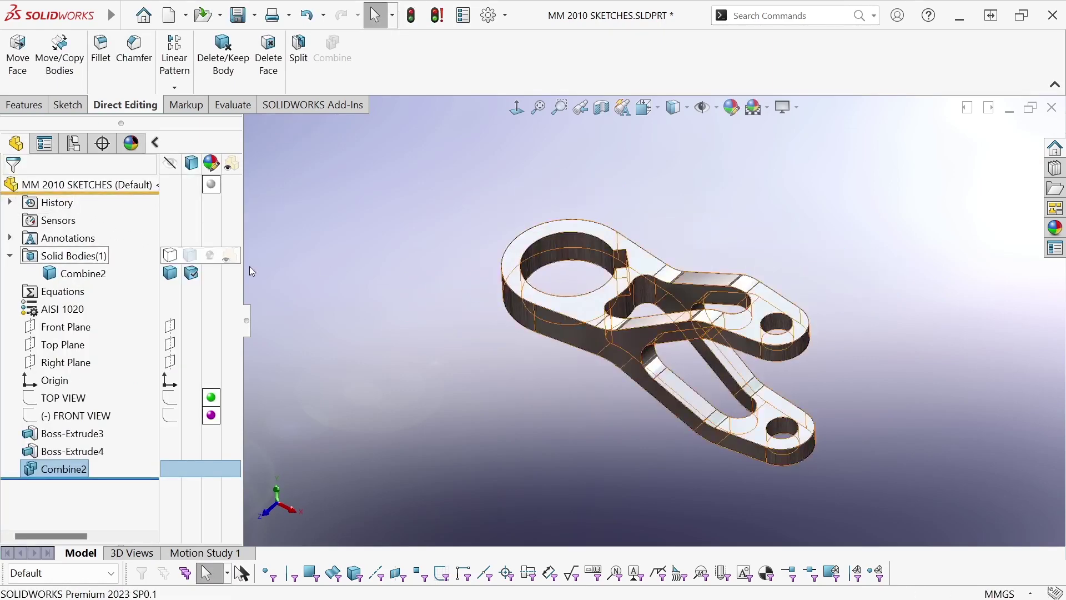
middle_drag(434, 362, 450, 342)
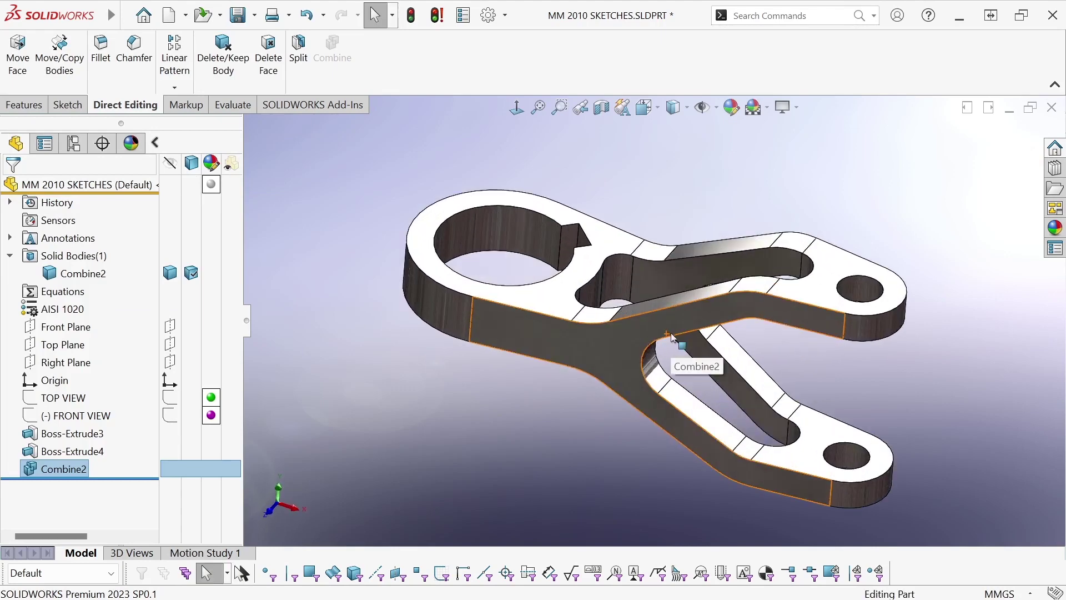
scroll(691, 347, down, 2)
Apply a 2 mm fillet to the bracket's bottom outer, inner loop and top outer edges.
click(24, 105)
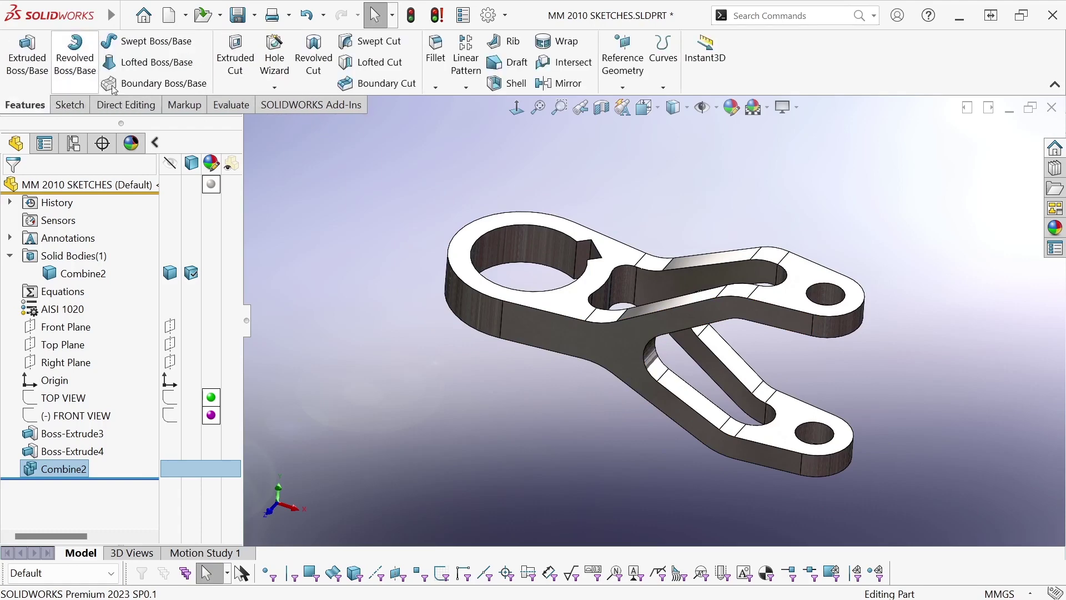
click(435, 49)
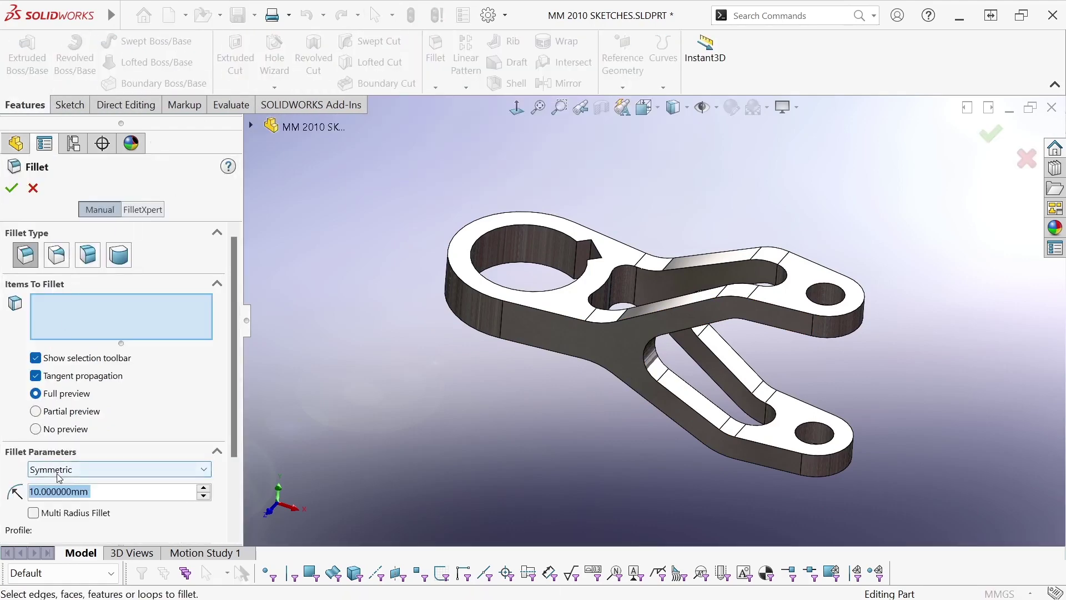
text(2)
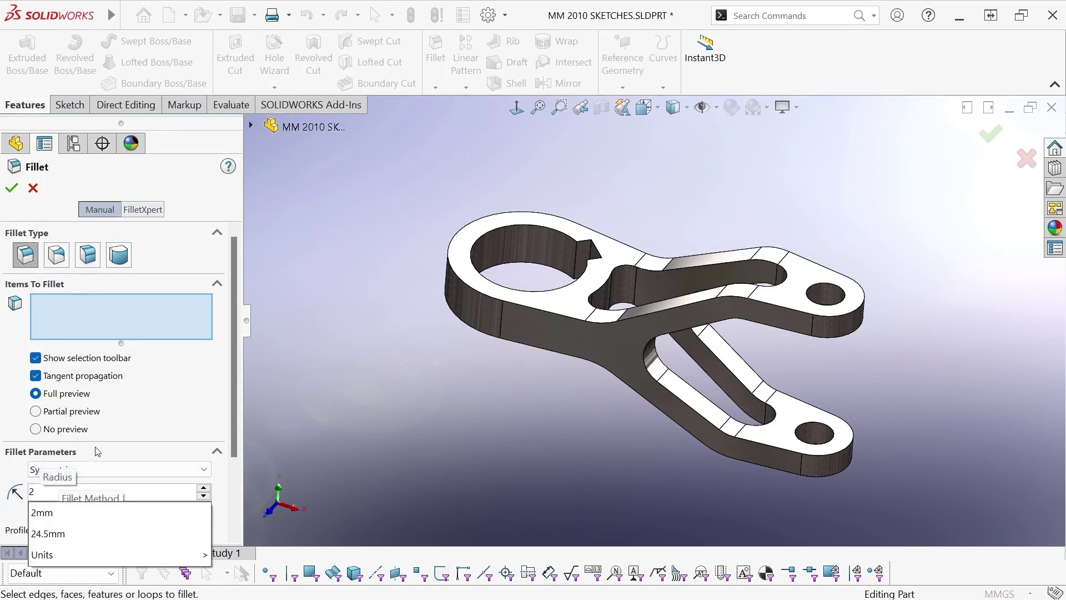
key(Return)
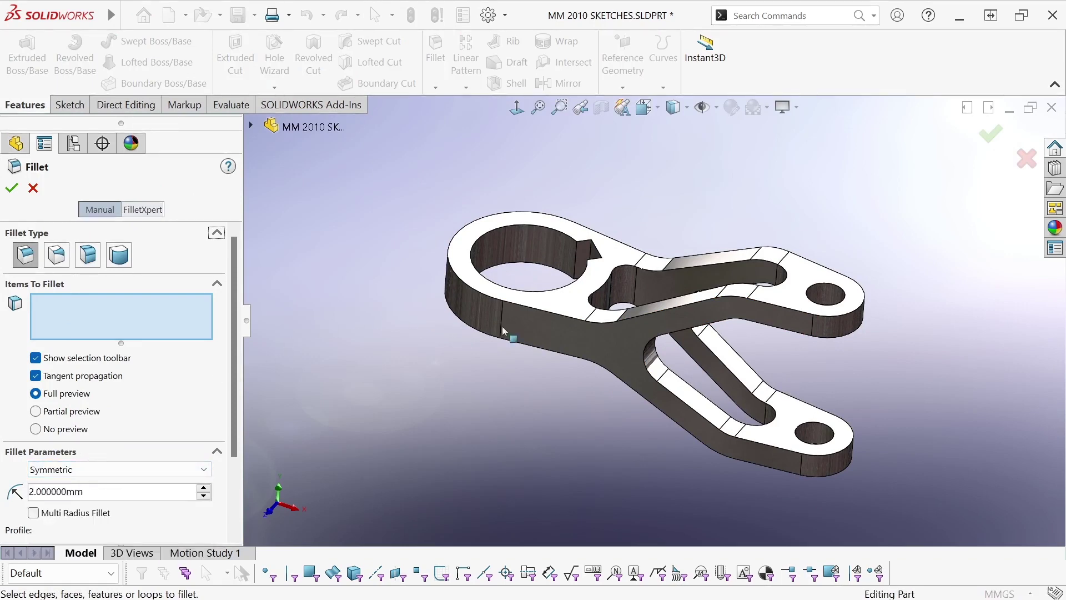
click(815, 479)
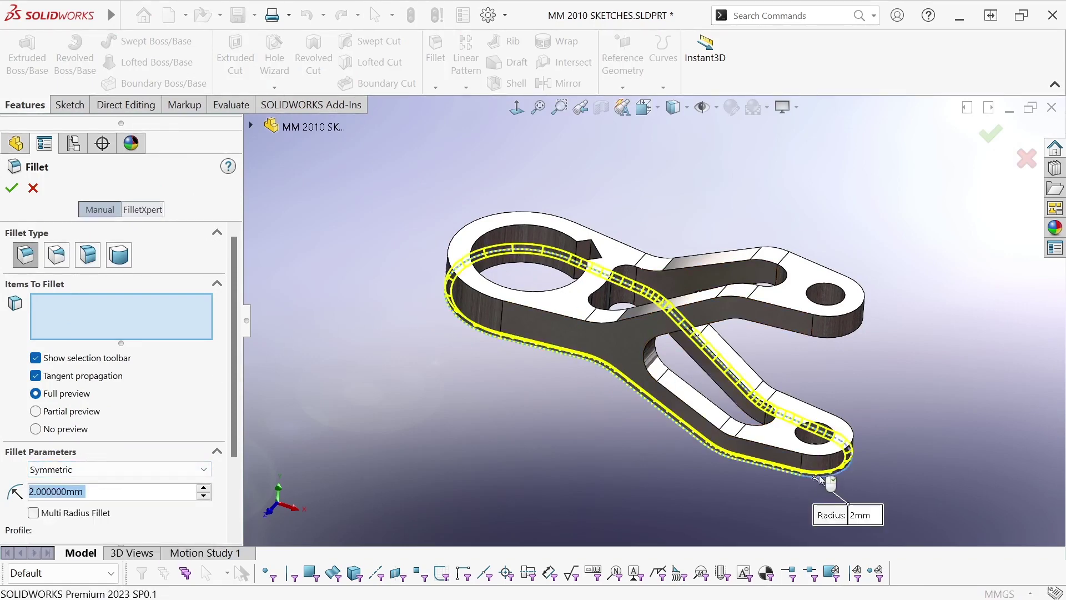
click(846, 425)
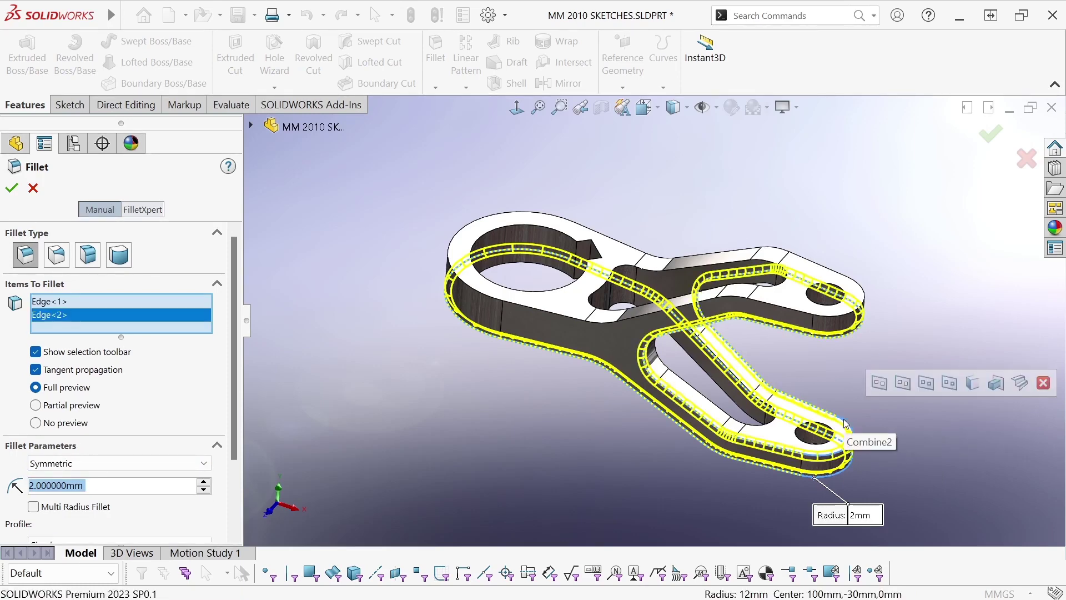
click(836, 319)
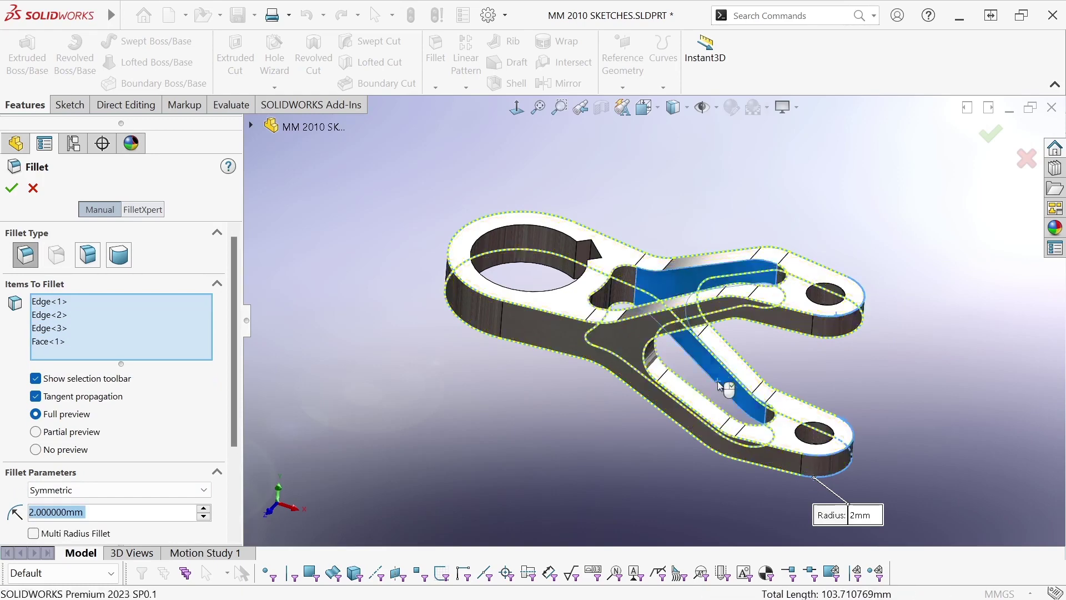
middle_drag(860, 363, 851, 356)
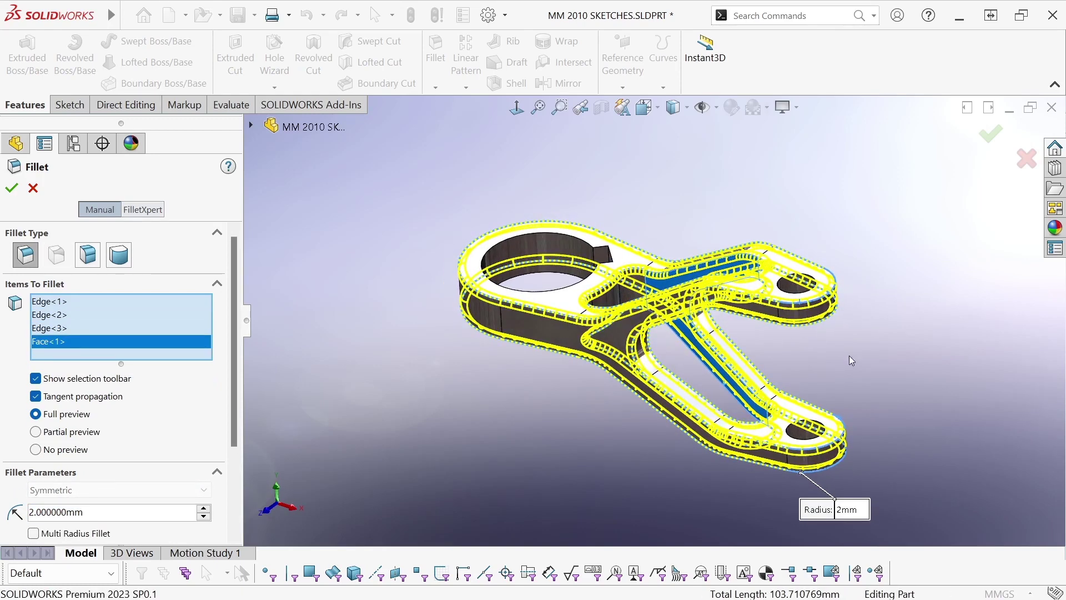
click(14, 189)
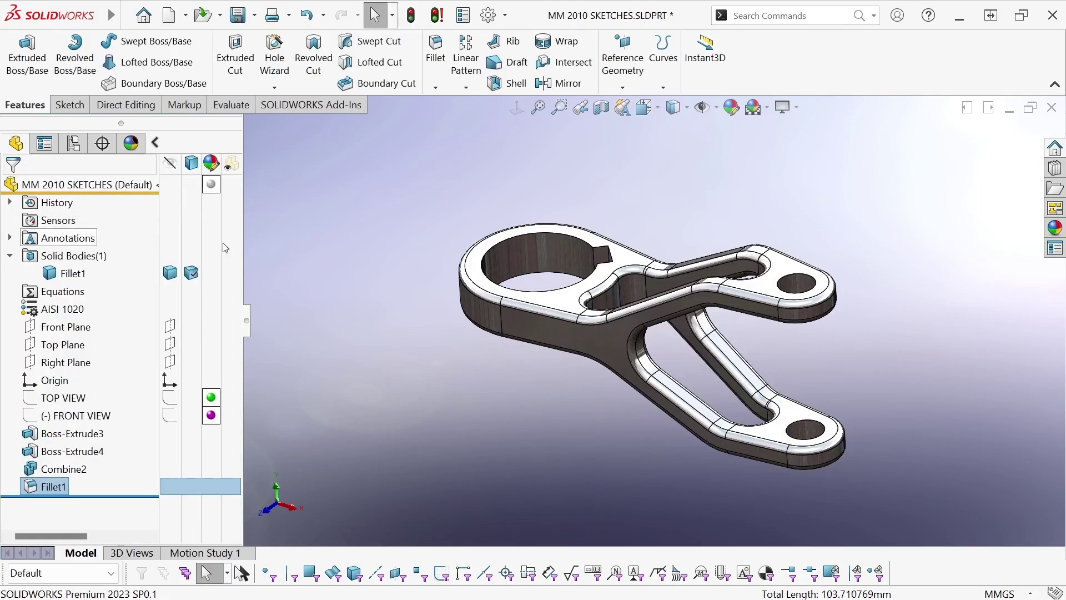
middle_drag(429, 377, 876, 369)
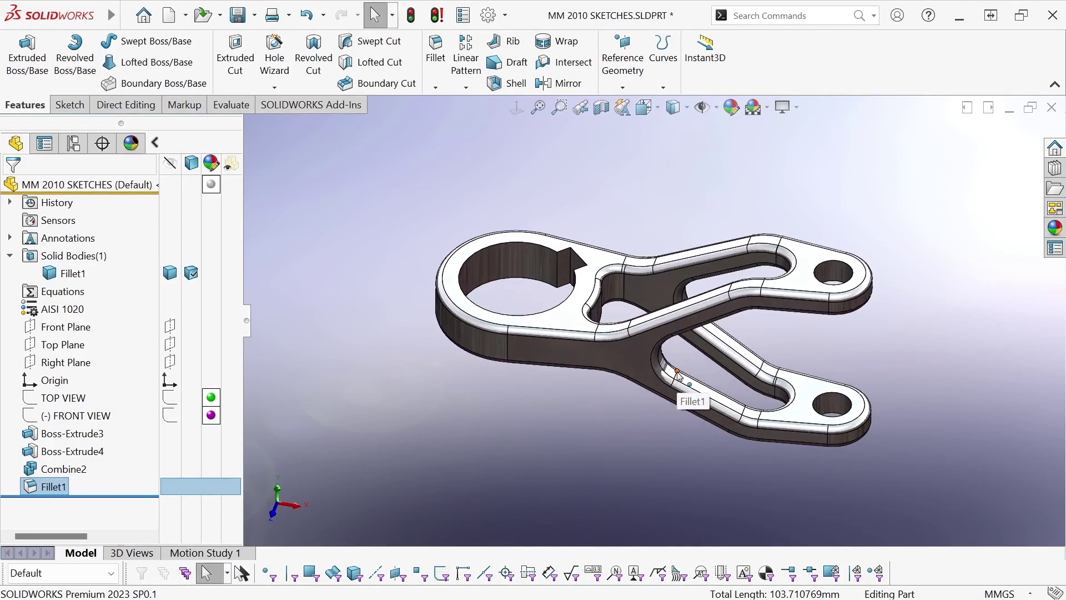